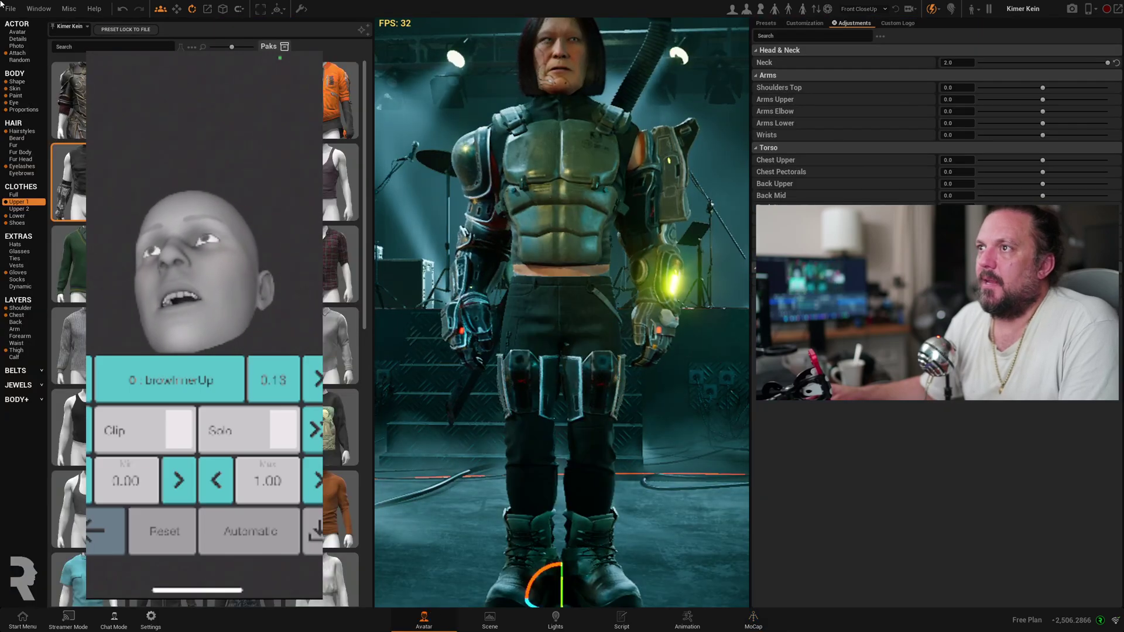
Step: Show the avatar's details and examine the live facial tracking on the character in the MoCap workspace
{"action": "left_click", "coordinate": [17, 38]}
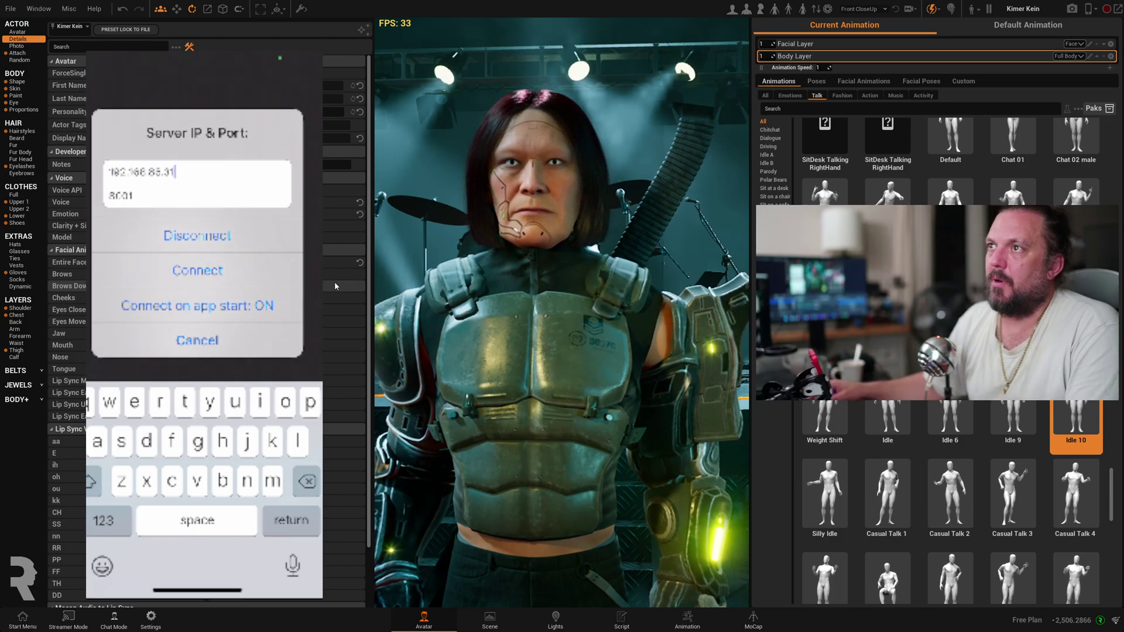
{"action": "left_click", "coordinate": [752, 620]}
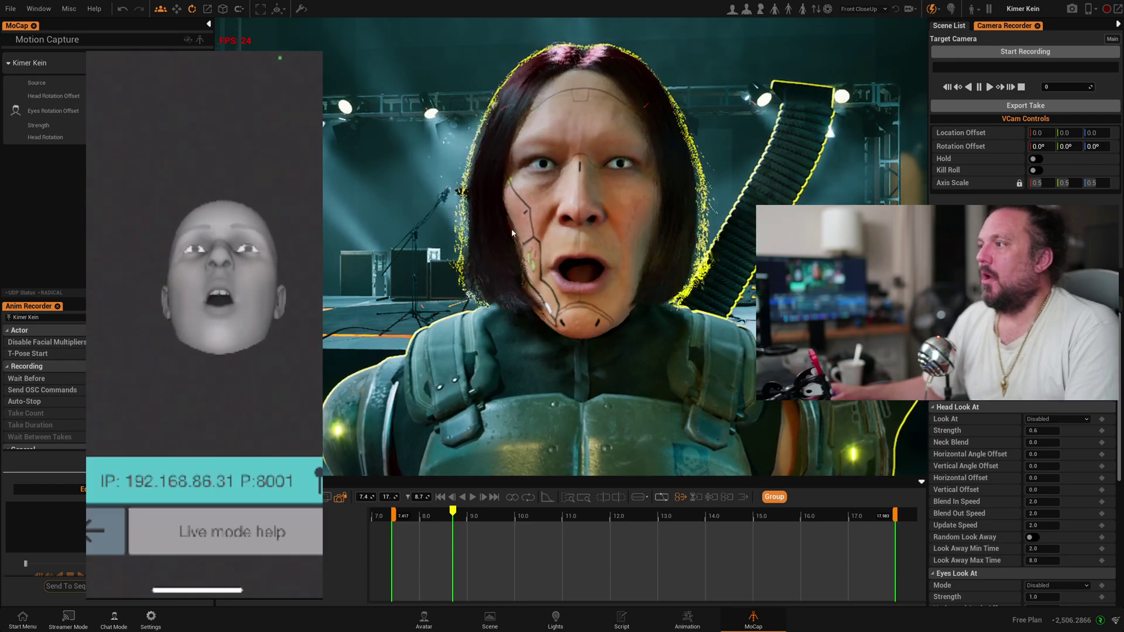
{"action": "scroll", "coordinate": [473, 189], "scroll_direction": "down", "scroll_amount": 5}
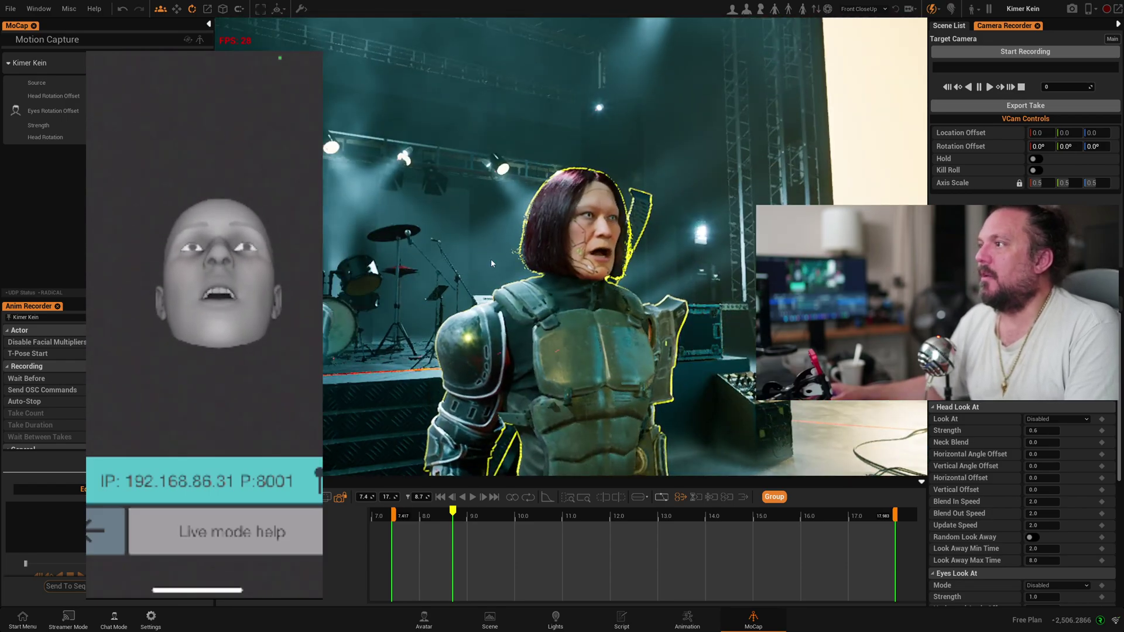
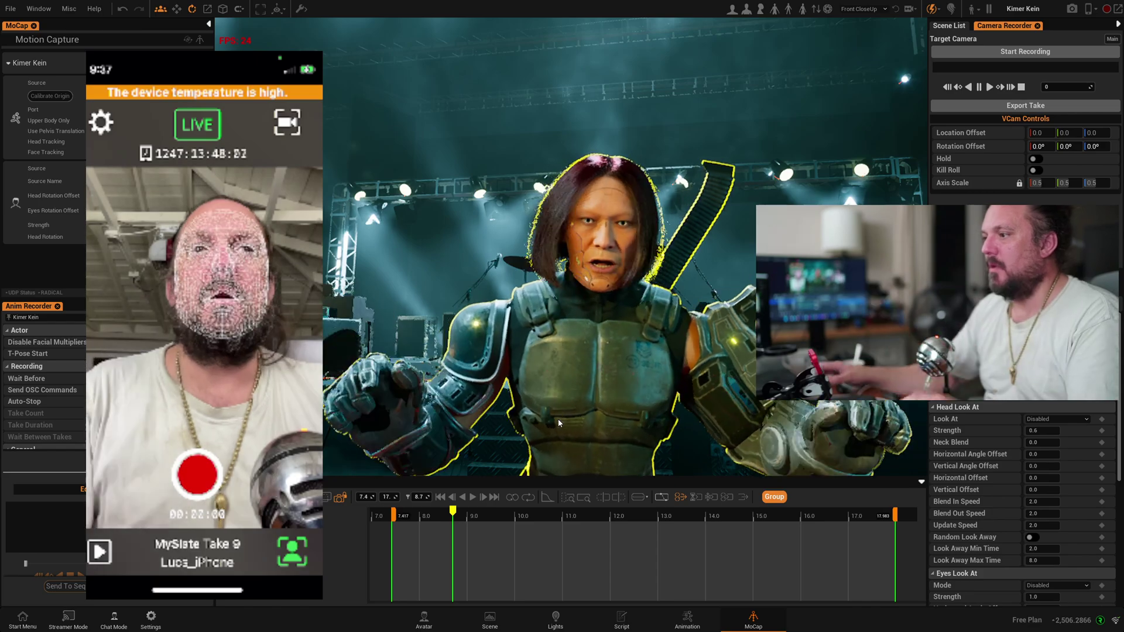
Step: Switch to the Animation workspace and choose the Load Environment command
{"action": "left_click", "coordinate": [687, 617]}
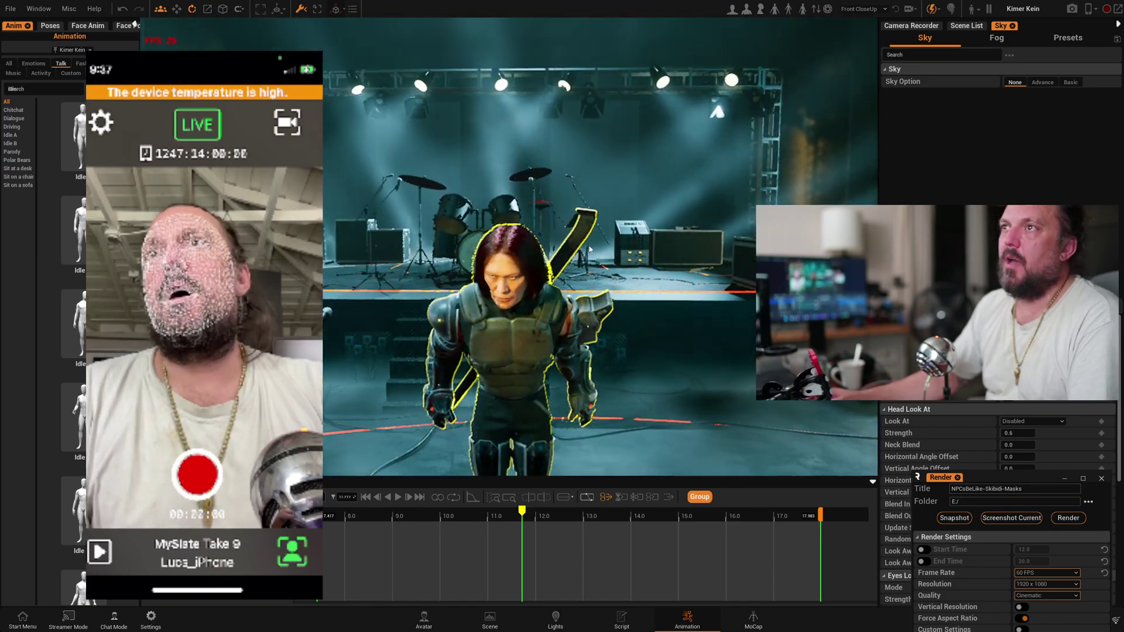
{"action": "left_click", "coordinate": [7, 9]}
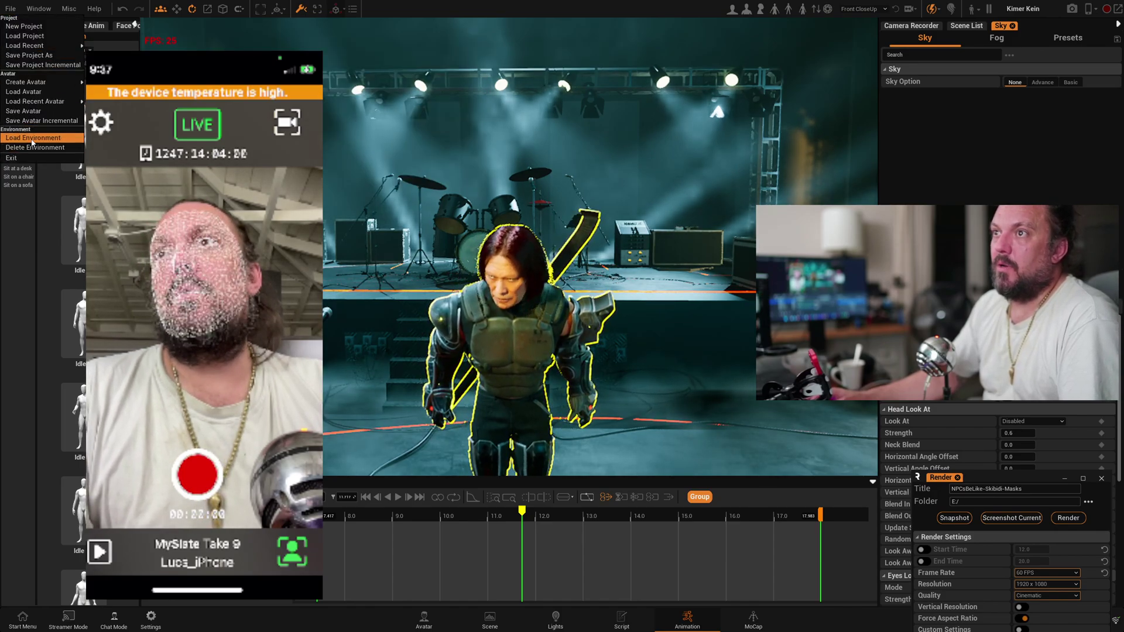
{"action": "left_click", "coordinate": [32, 138]}
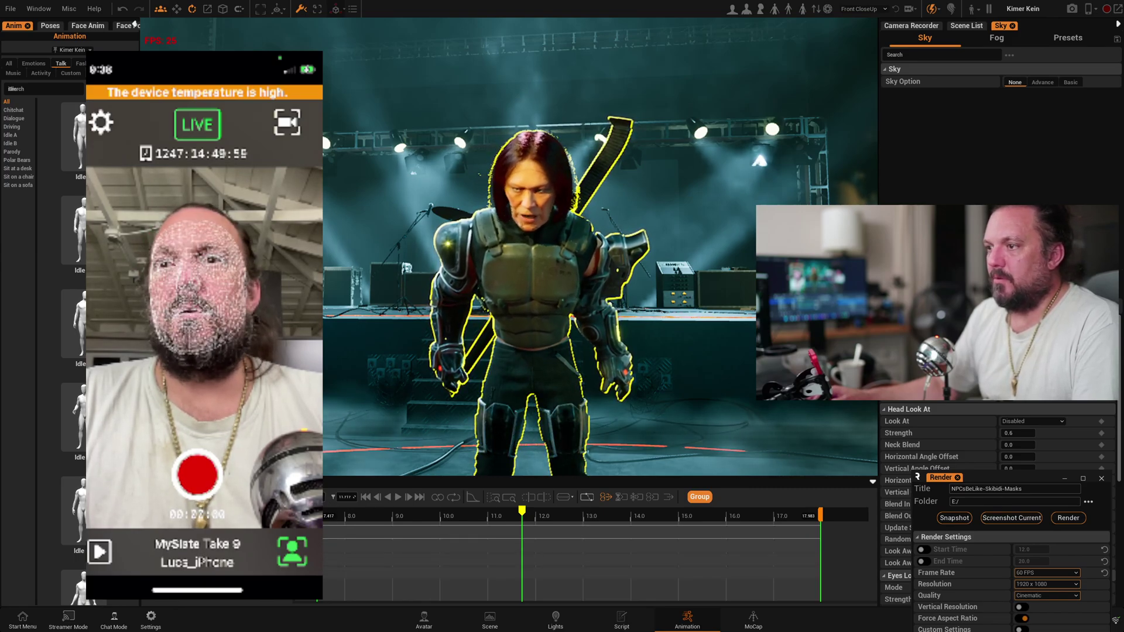
{"action": "left_click", "coordinate": [332, 497]}
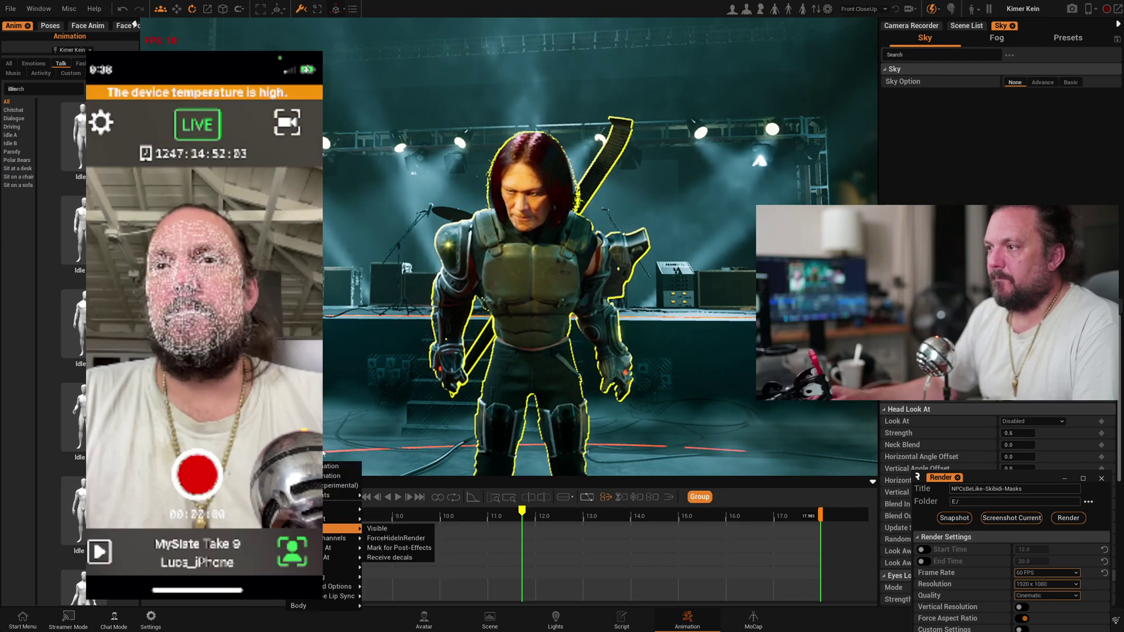
{"action": "key", "text": "Escape"}
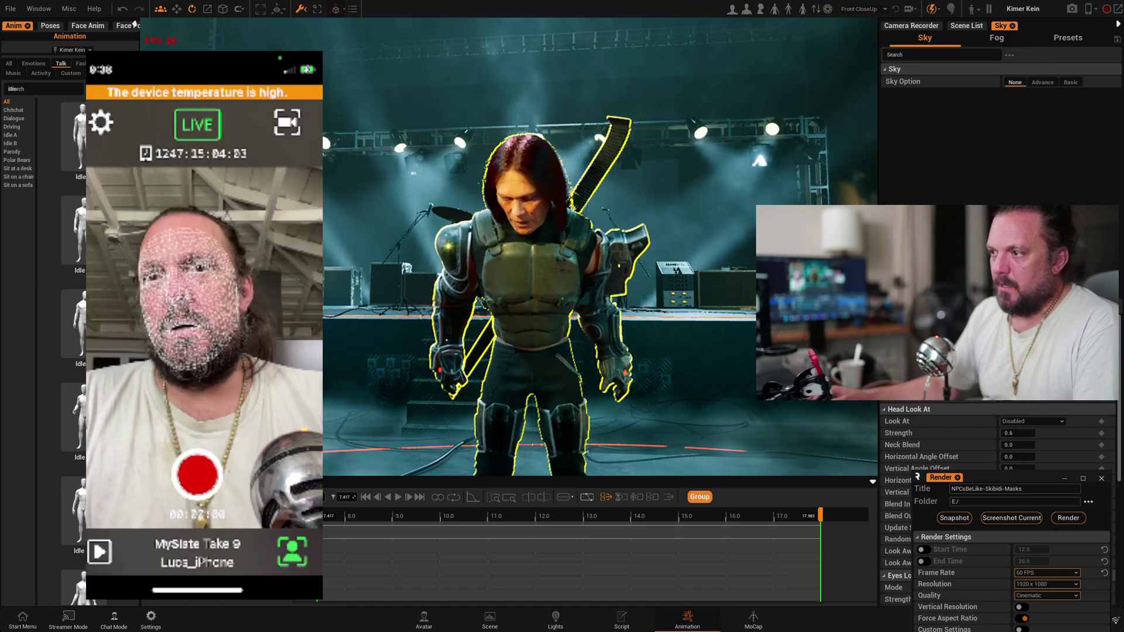
{"action": "right_click", "coordinate": [293, 485]}
{"action": "key", "text": "Escape"}
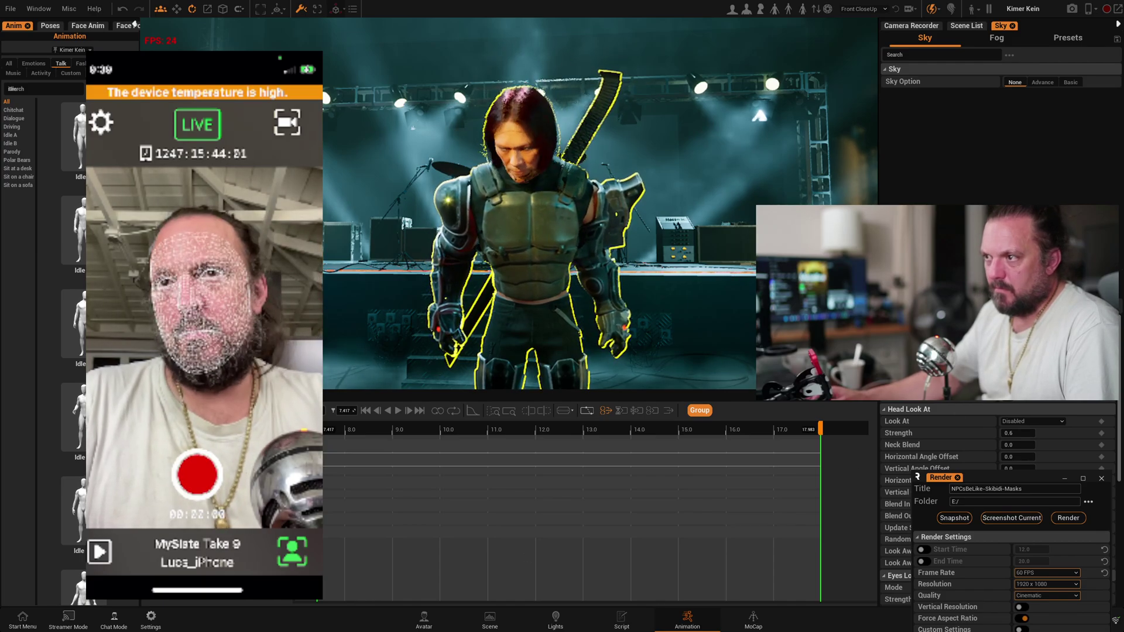
Step: Record two motion-capture takes with the Anim Recorder, one on the character's Face track and one on the Upper Body track
{"action": "left_click", "coordinate": [134, 24]}
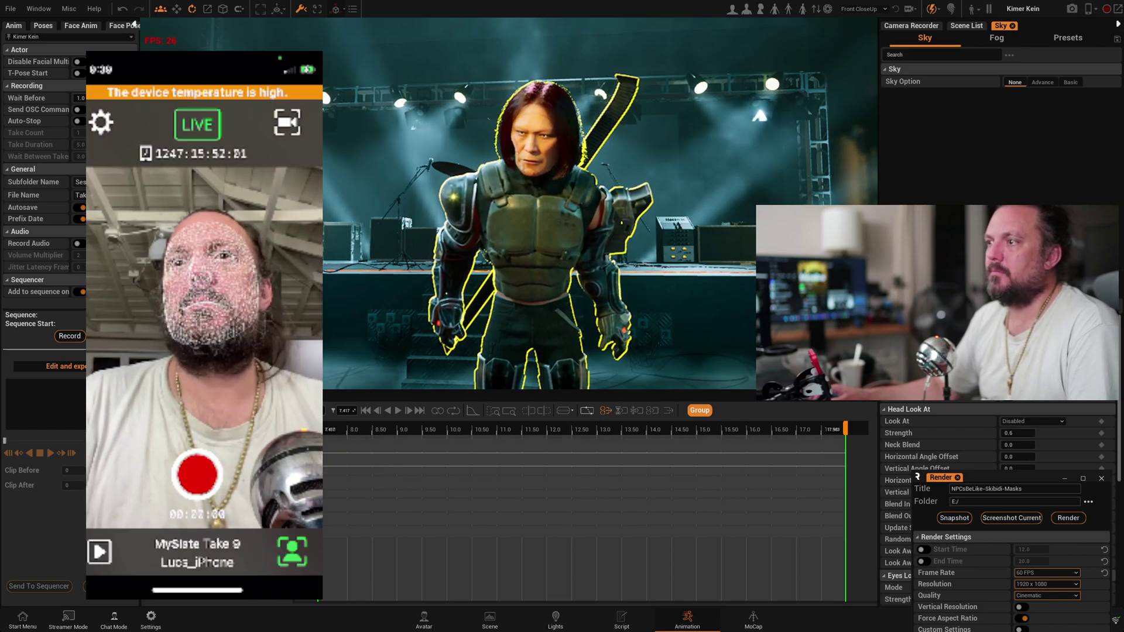
{"action": "key", "text": "r"}
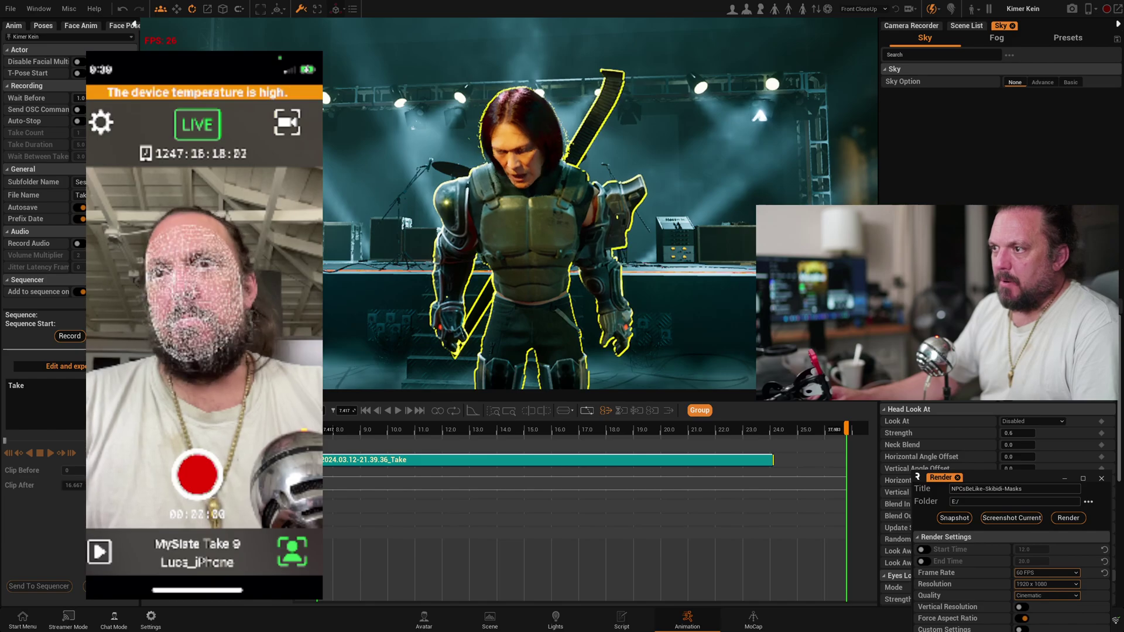
{"action": "left_click", "coordinate": [70, 336]}
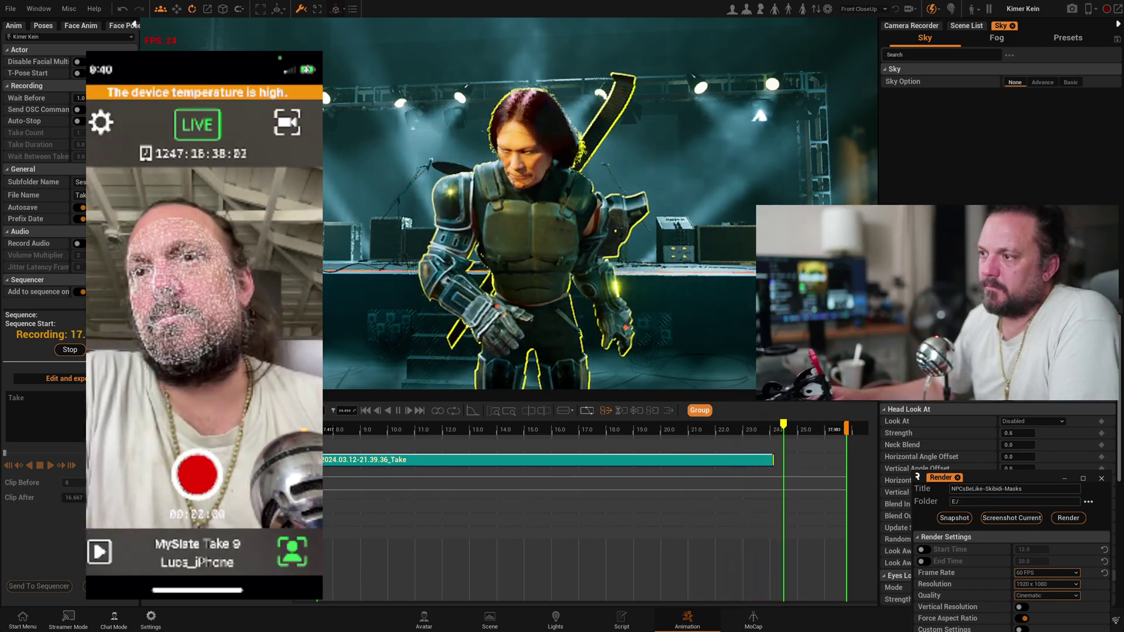
{"action": "left_click", "coordinate": [69, 349]}
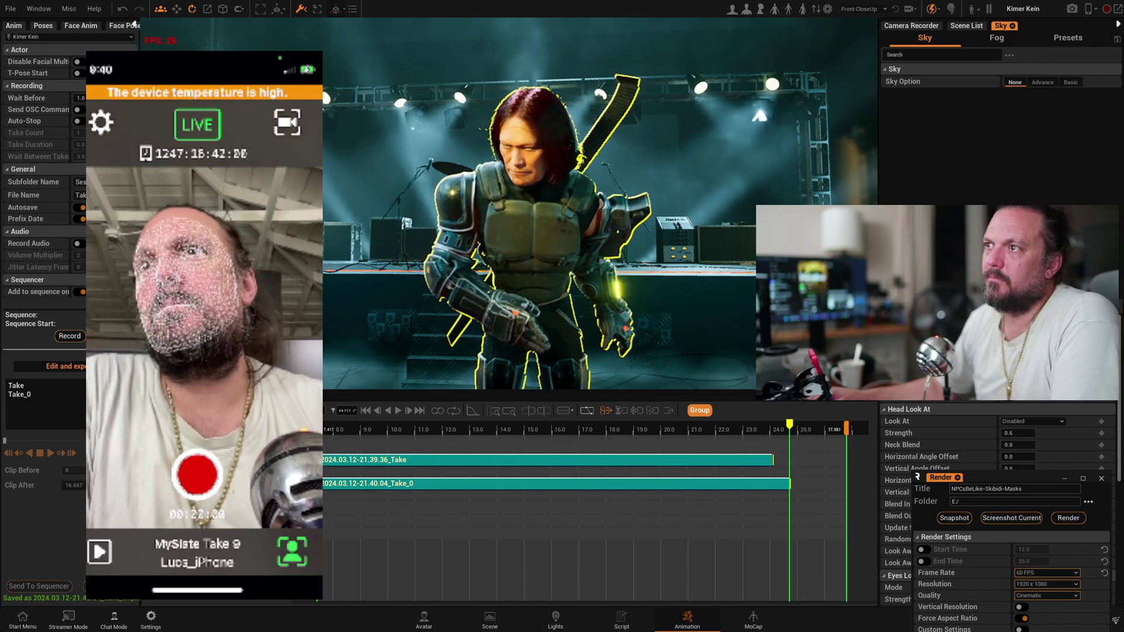
Step: Widen the Anim Recorder panel, play back both recorded takes in the MoCap workspace with an enlarged timeline, and pause playback
{"action": "left_click_drag", "start_coordinate": [134, 25], "coordinate": [287, 25]}
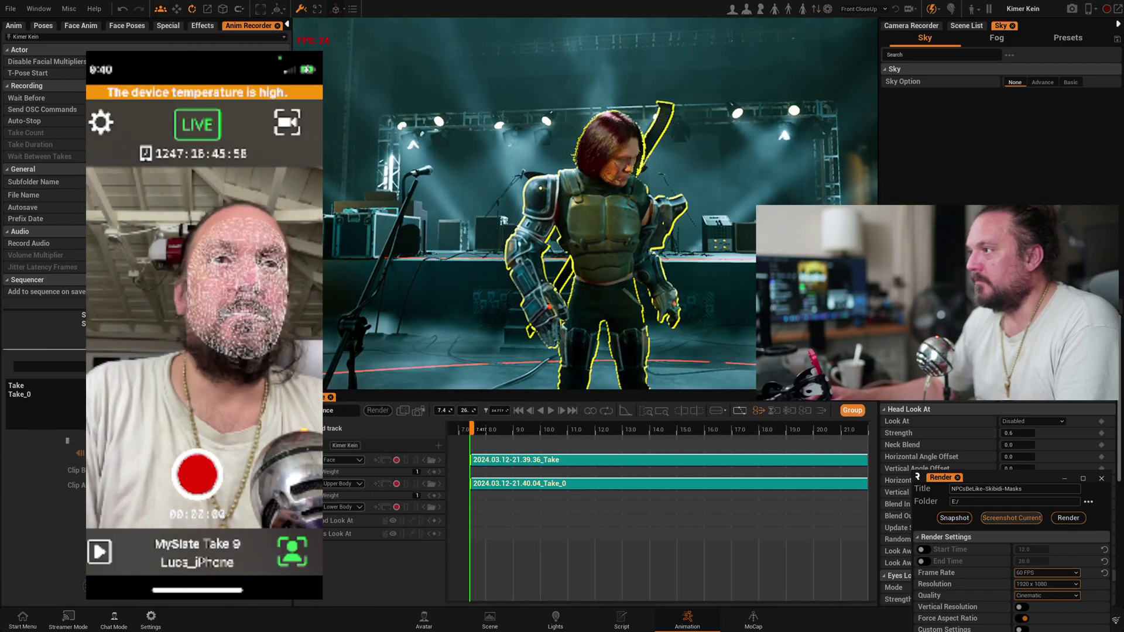
{"action": "left_click", "coordinate": [754, 618]}
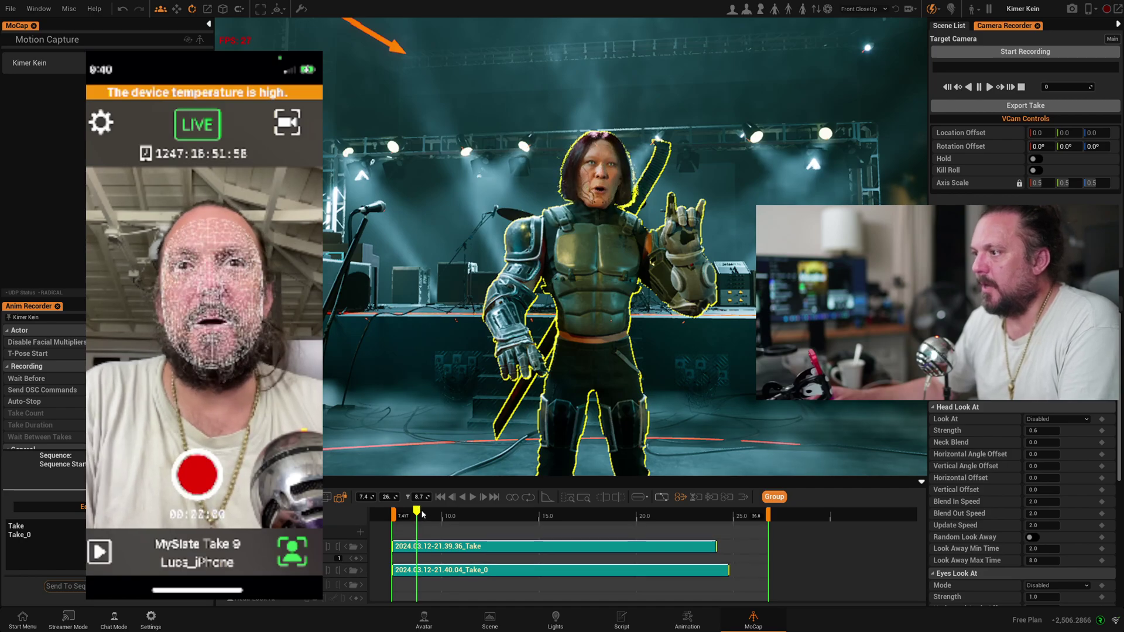
{"action": "left_click_drag", "start_coordinate": [453, 485], "coordinate": [446, 266]}
{"action": "key", "text": "space"}
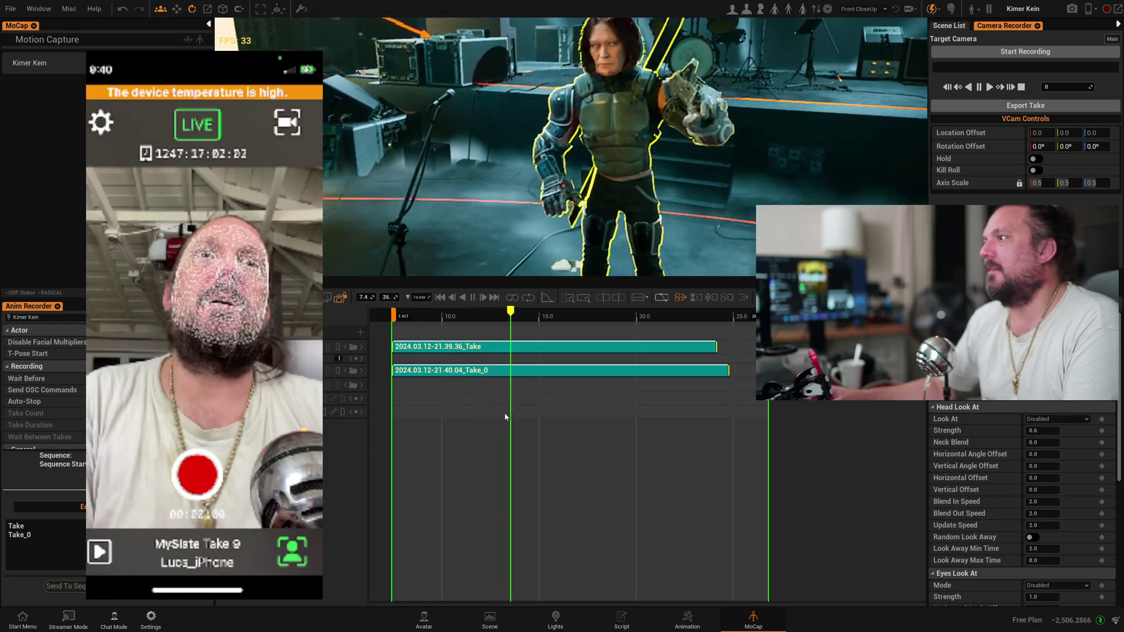
{"action": "left_click_drag", "start_coordinate": [627, 285], "coordinate": [628, 370]}
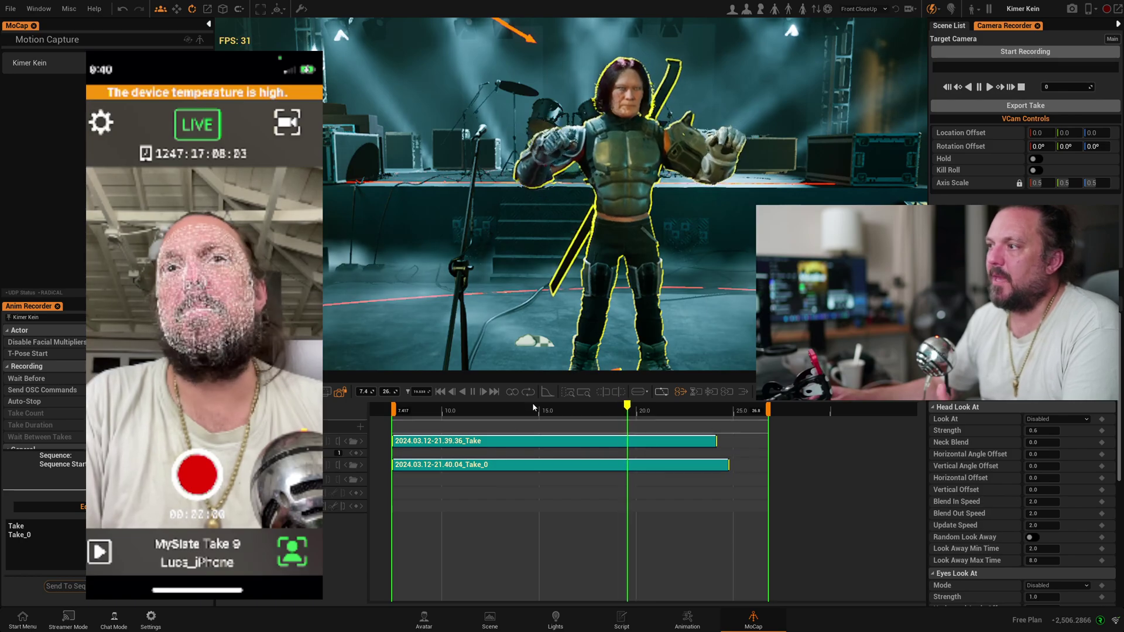
{"action": "left_click", "coordinate": [472, 392]}
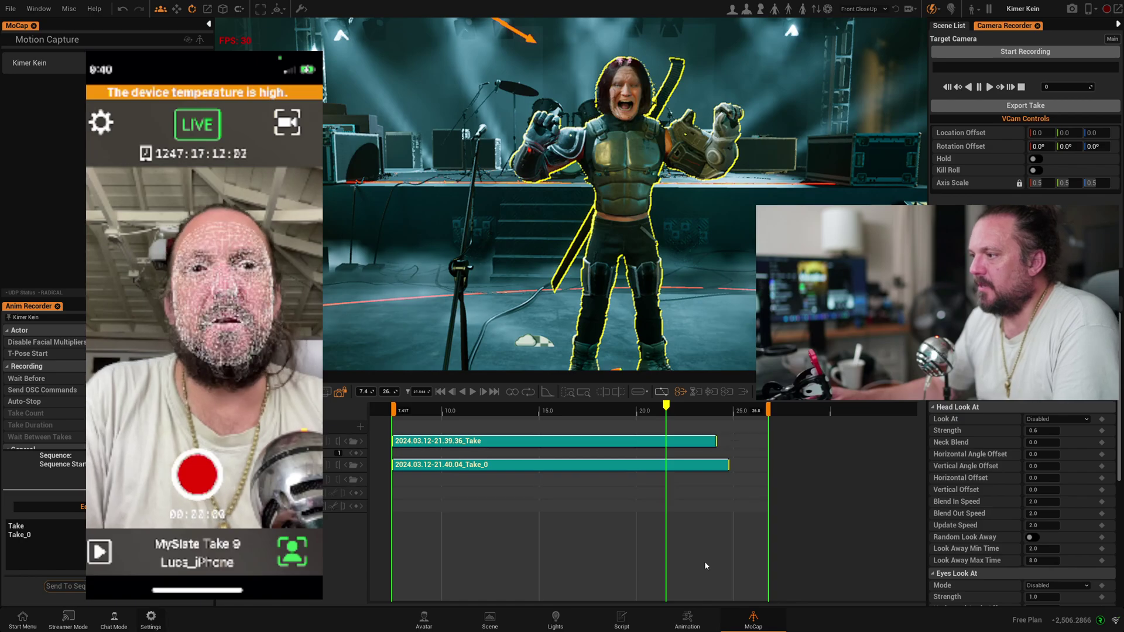
Step: Search all animations for "rock" in the Animation workspace and add HARD ROCK GUITAR 4 to the start of the Lower Body track
{"action": "left_click", "coordinate": [687, 618]}
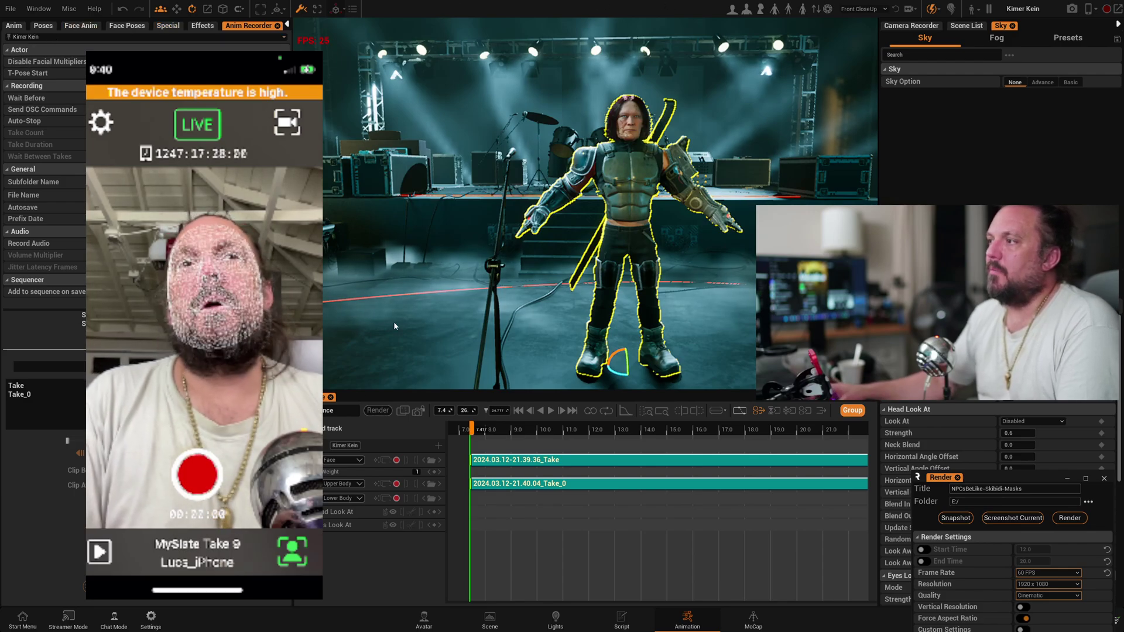
{"action": "left_click", "coordinate": [13, 25]}
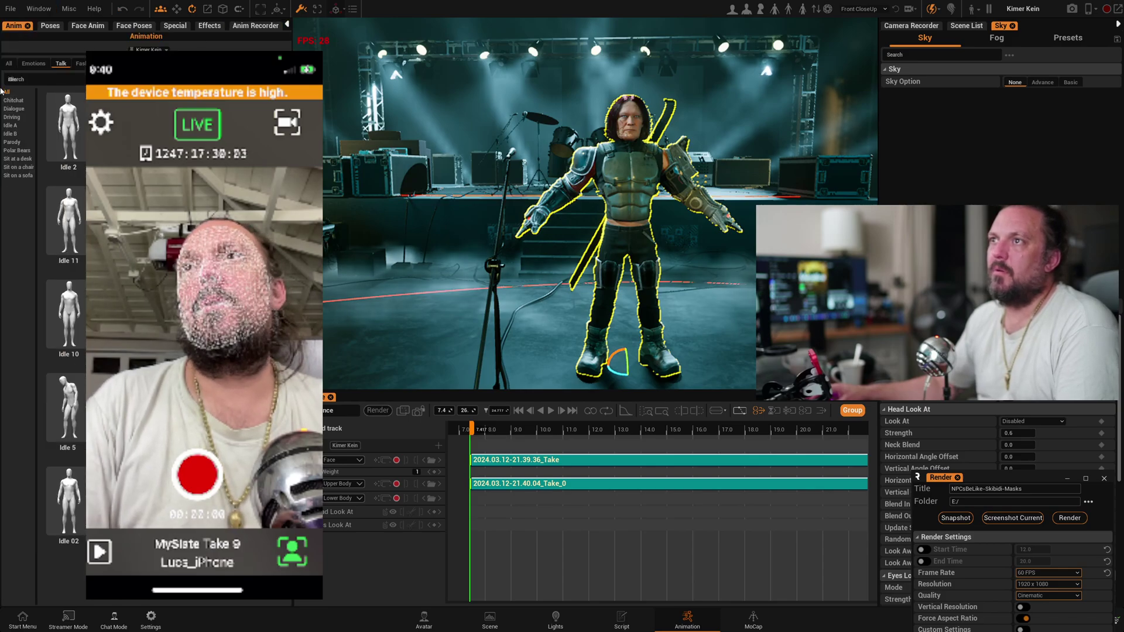
{"action": "left_click", "coordinate": [9, 63]}
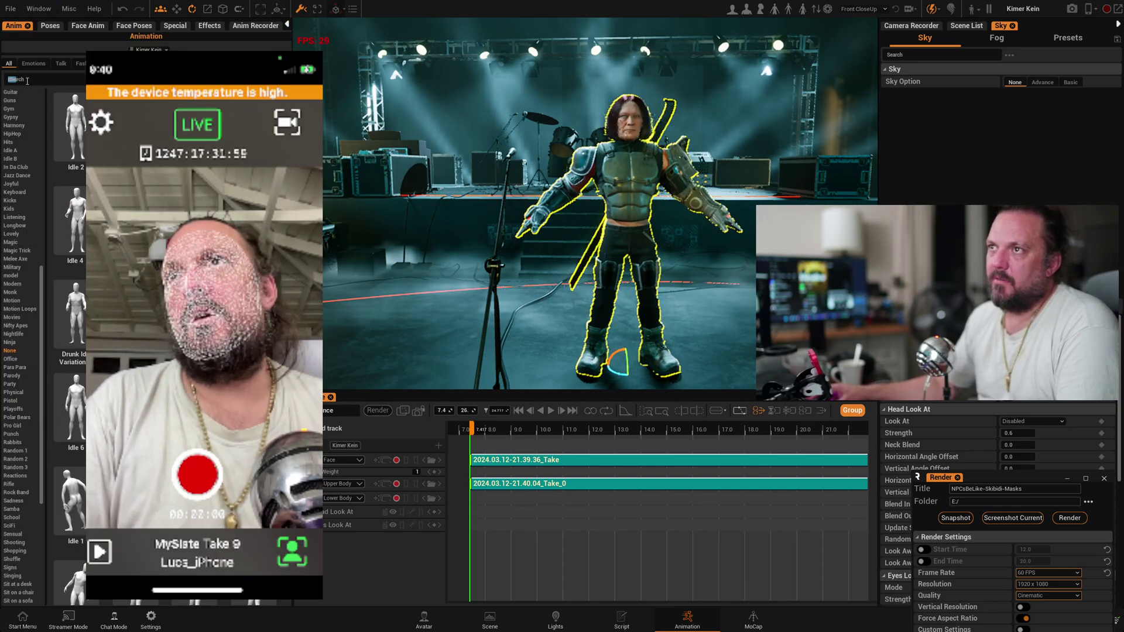
{"action": "type", "text": "rock"}
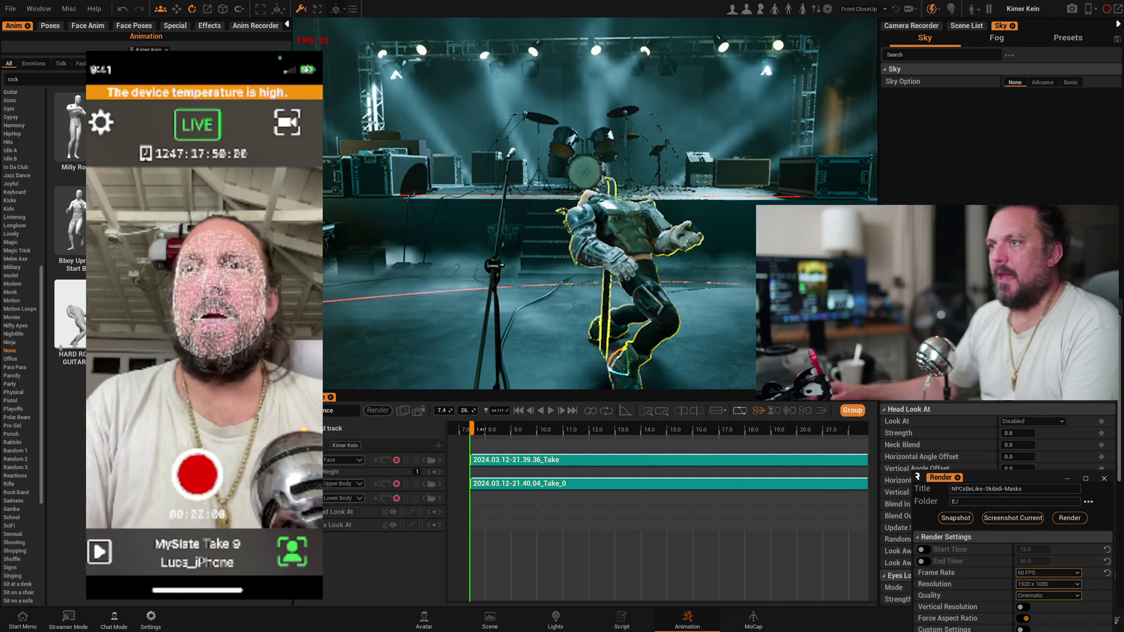
{"action": "left_click_drag", "start_coordinate": [83, 315], "coordinate": [469, 500]}
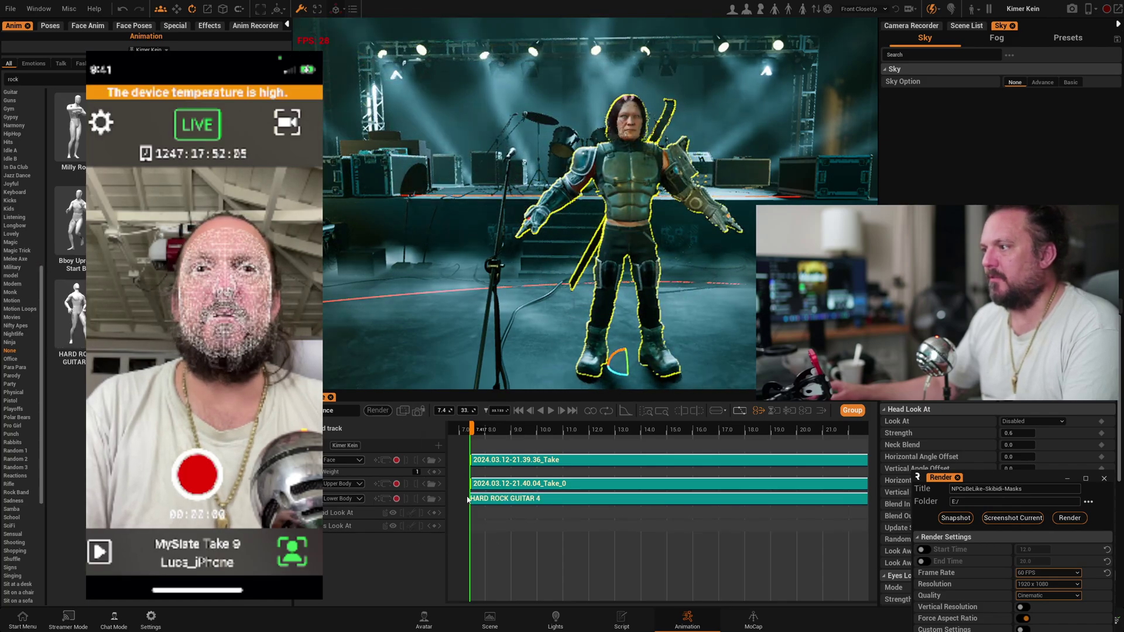
Step: Preview the combined face, upper body and lower body animation from other angles and return the playhead to the start
{"action": "left_click_drag", "start_coordinate": [485, 431], "coordinate": [527, 428]}
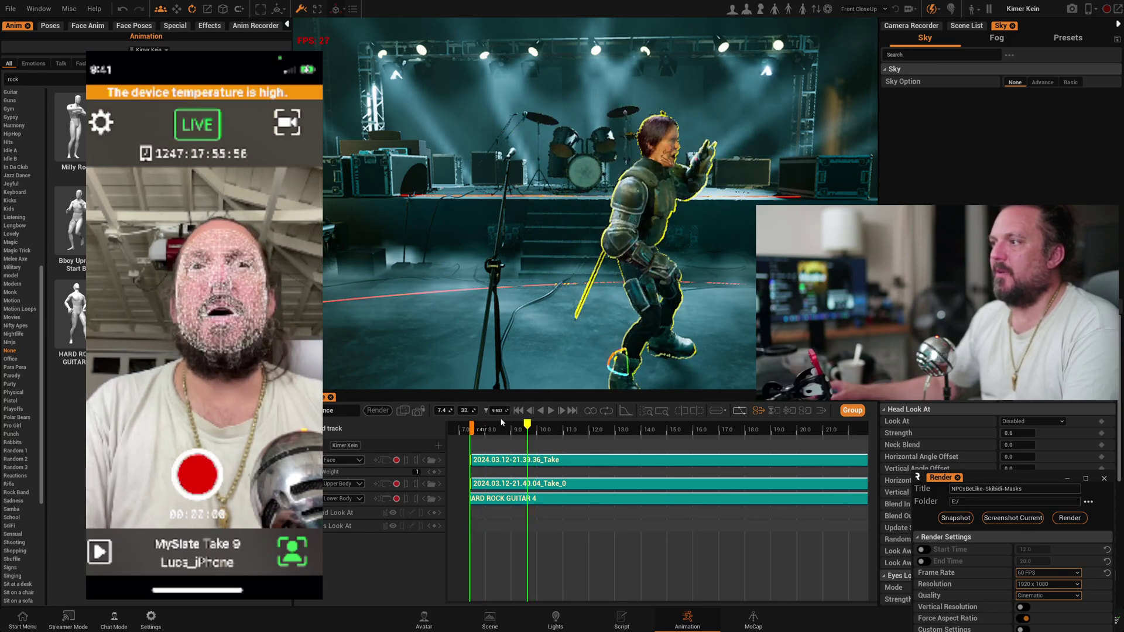
{"action": "right_click_drag", "start_coordinate": [527, 235], "coordinate": [437, 154]}
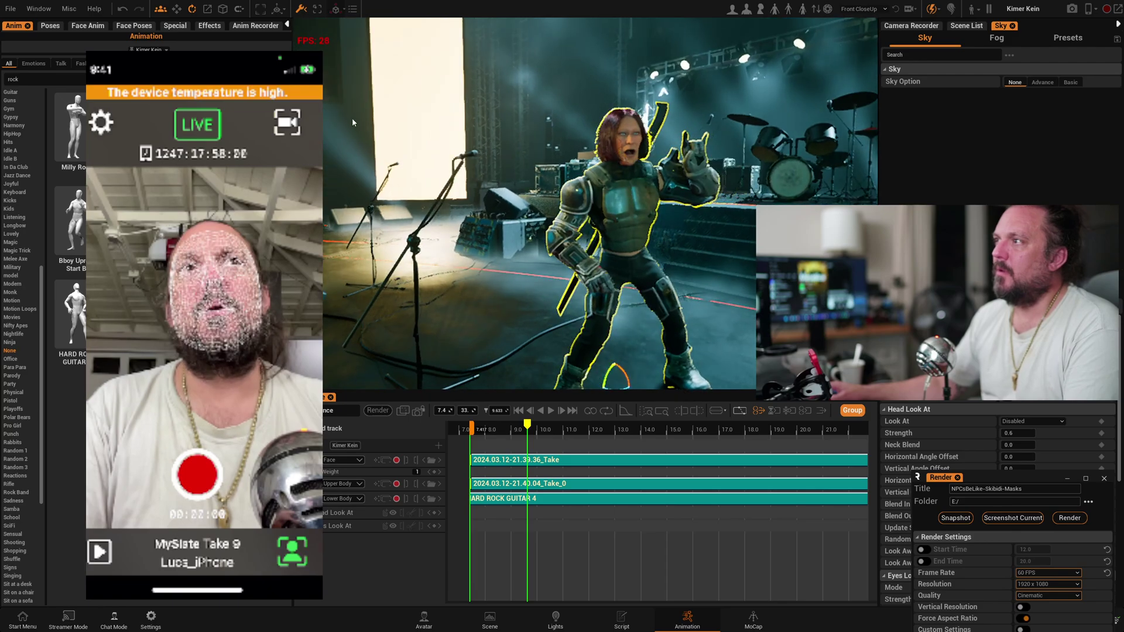
{"action": "right_click_drag", "start_coordinate": [493, 252], "coordinate": [594, 303]}
{"action": "left_click", "coordinate": [518, 411]}
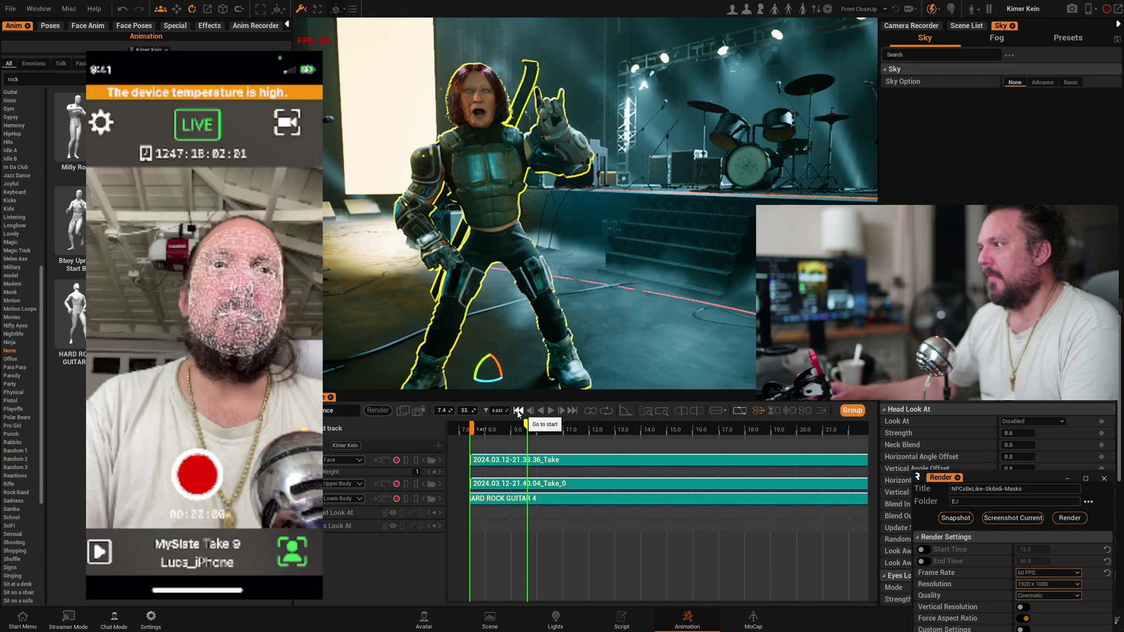
{"action": "right_click_drag", "start_coordinate": [515, 264], "coordinate": [547, 256]}
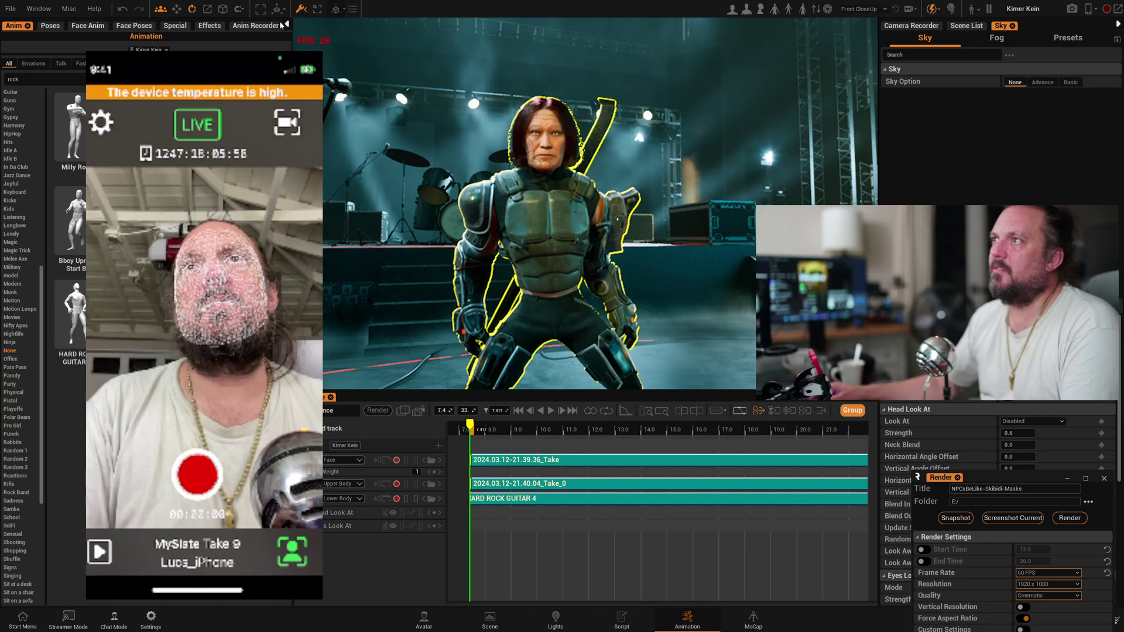
Step: Enlarge the viewport by collapsing the animation library and shortening the timeline, and close the Render window
{"action": "left_click", "coordinate": [287, 25]}
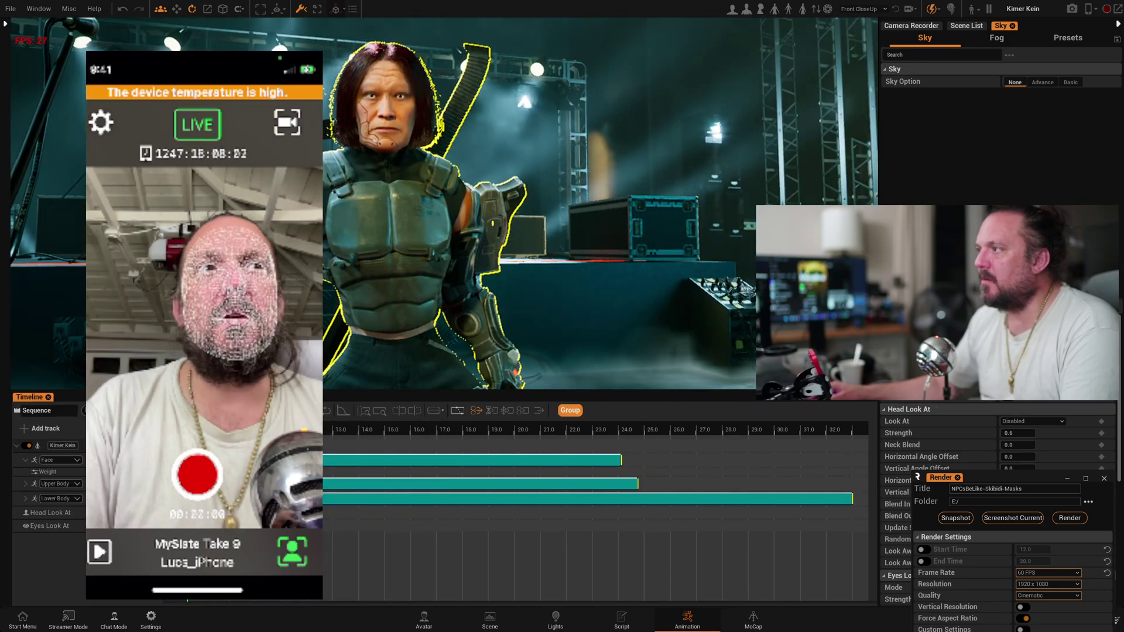
{"action": "left_click", "coordinate": [799, 401]}
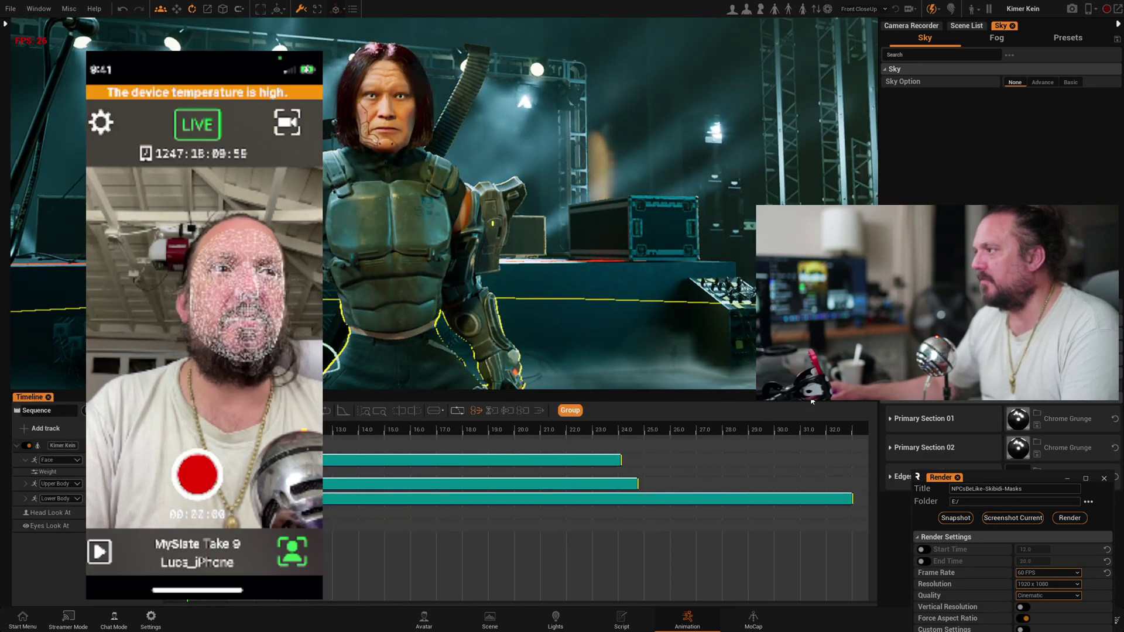
{"action": "left_click_drag", "start_coordinate": [782, 391], "coordinate": [781, 454]}
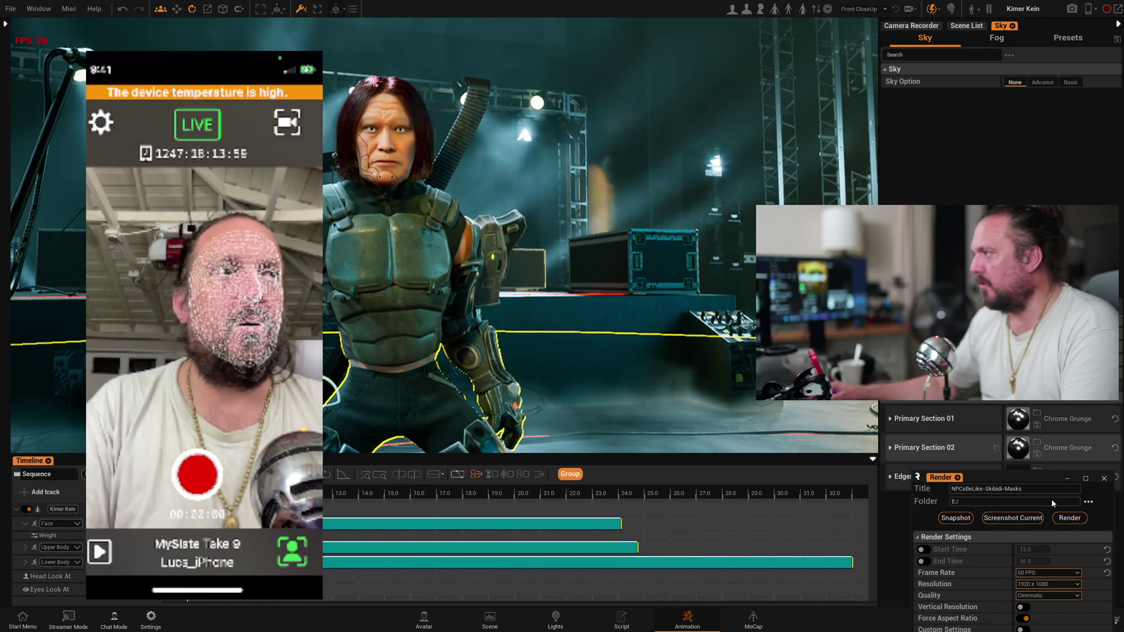
{"action": "left_click", "coordinate": [1104, 478]}
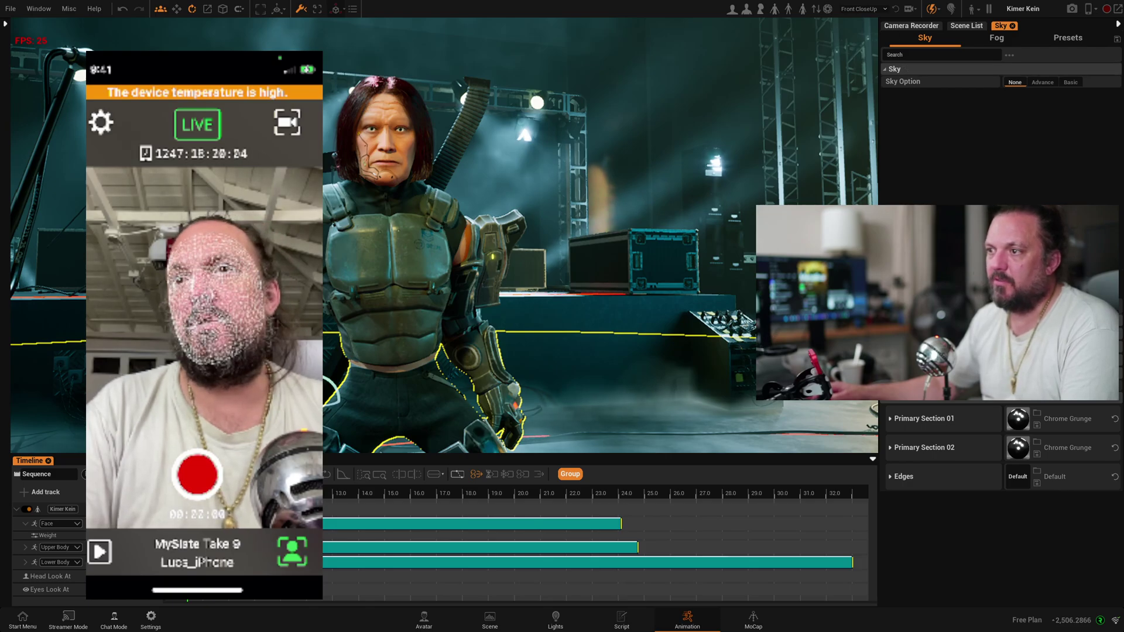
Step: Frame the whole character on the stage and select it in the viewport
{"action": "left_click_drag", "start_coordinate": [506, 264], "coordinate": [422, 261]}
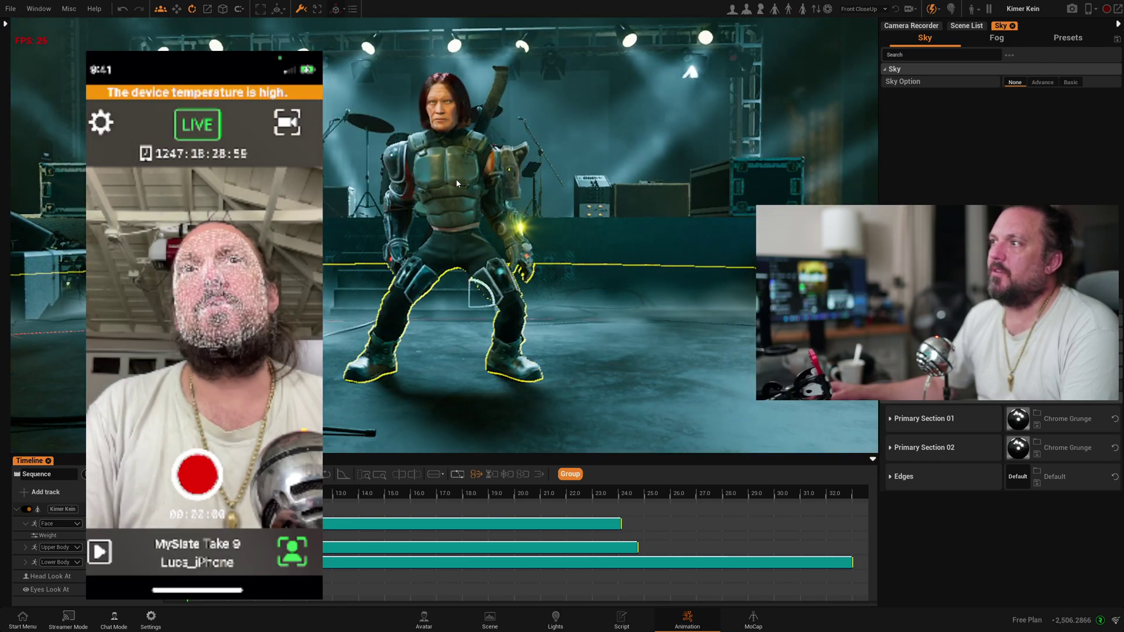
{"action": "left_click", "coordinate": [457, 183]}
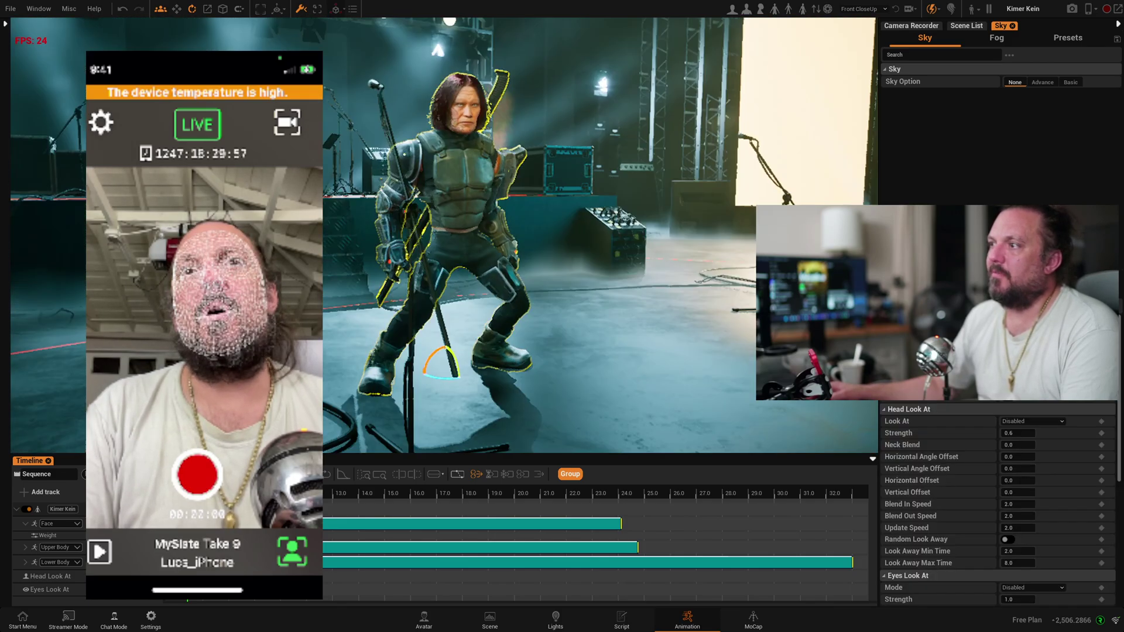